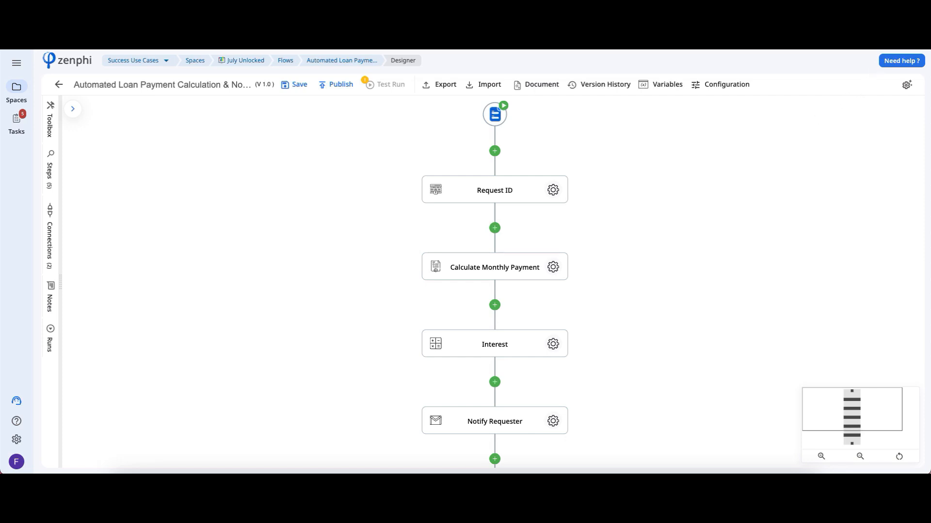
Step: Review the form trigger's question fields and the Request ID step's format setting
click(497, 116)
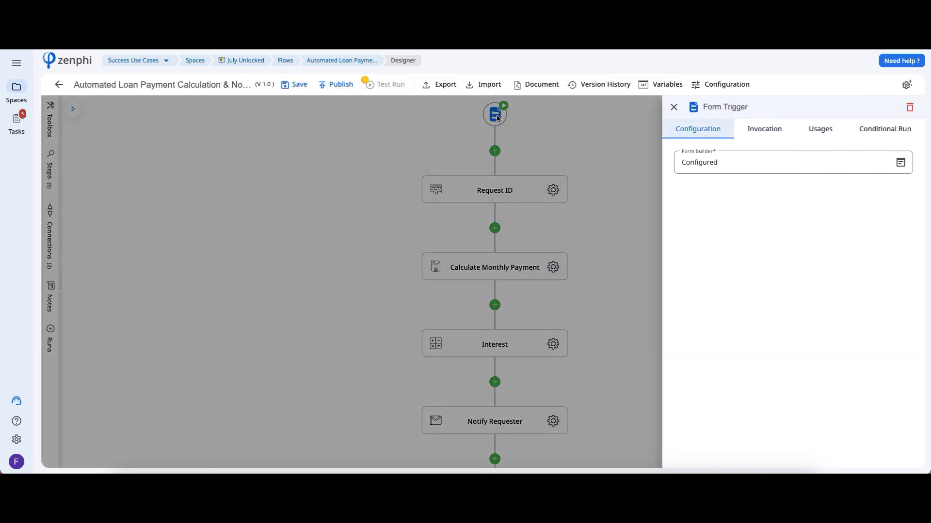
click(900, 164)
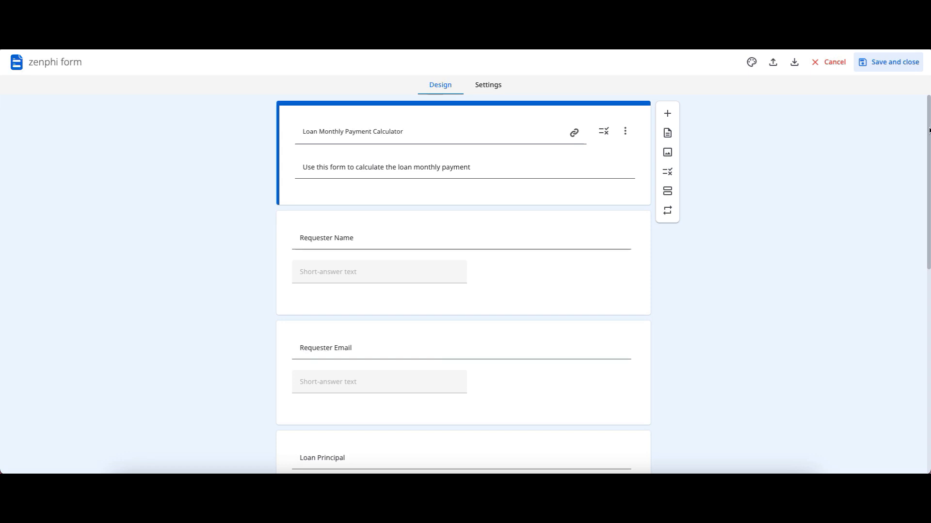
drag(929, 130, 893, 199)
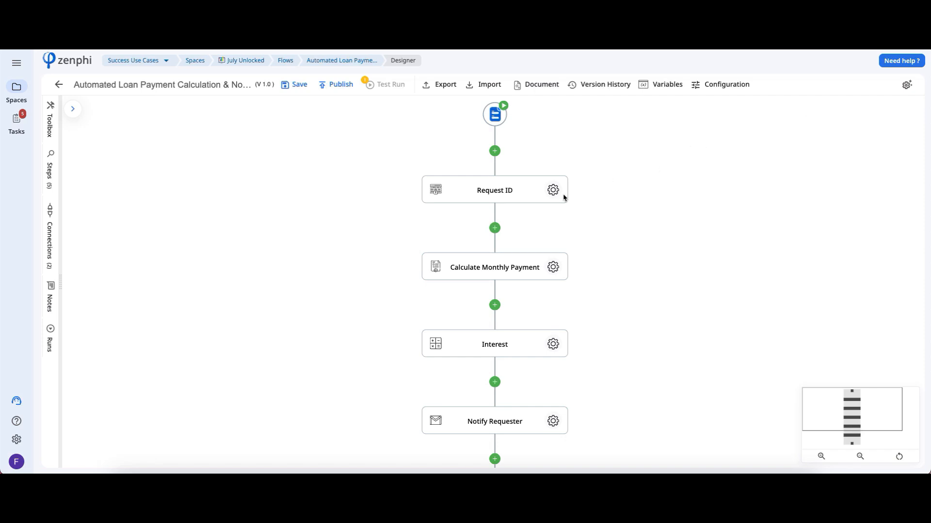
click(552, 191)
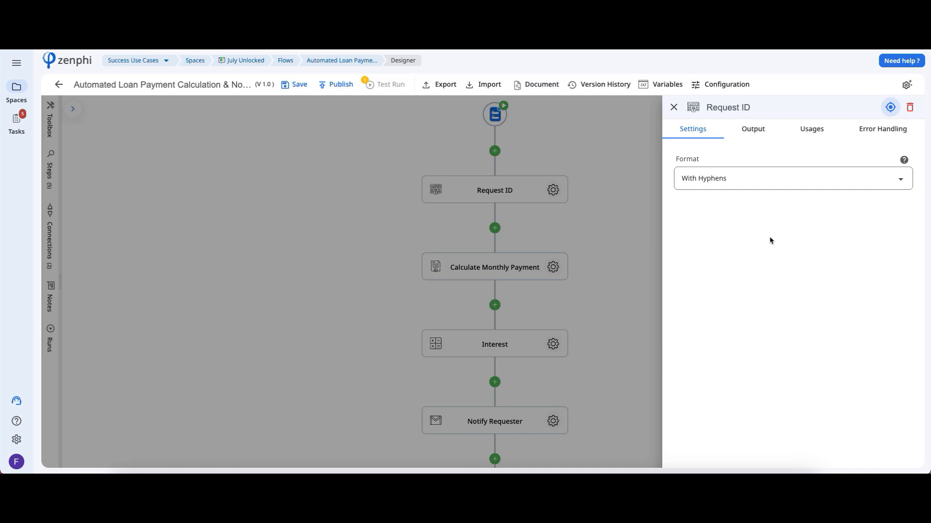
click(613, 236)
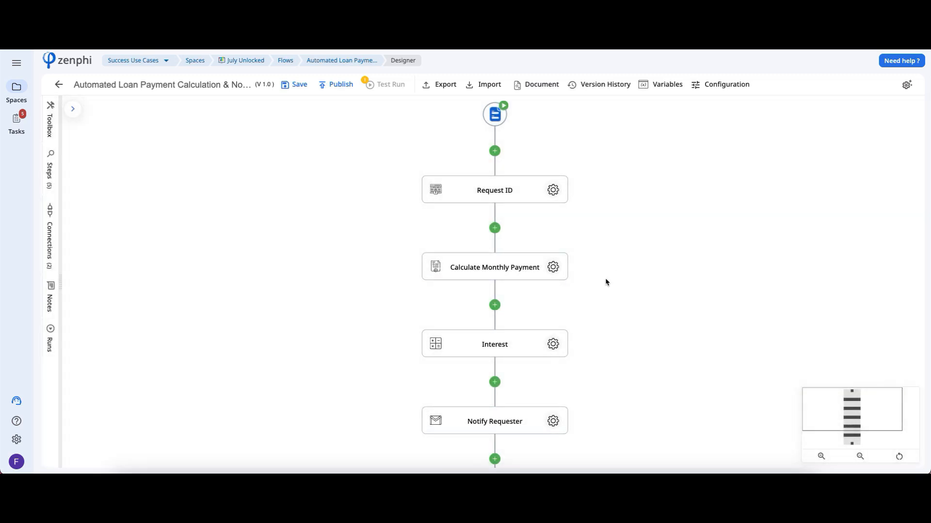
Step: Generate and apply an AI script in Calculate Monthly Payment that figures out monthly loan payments from the described formula, and review its export schema
click(553, 267)
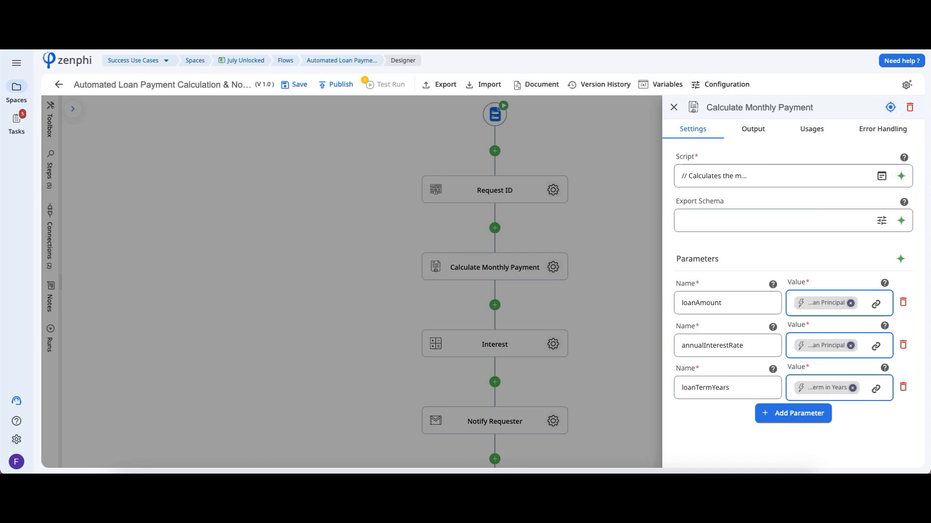
click(902, 178)
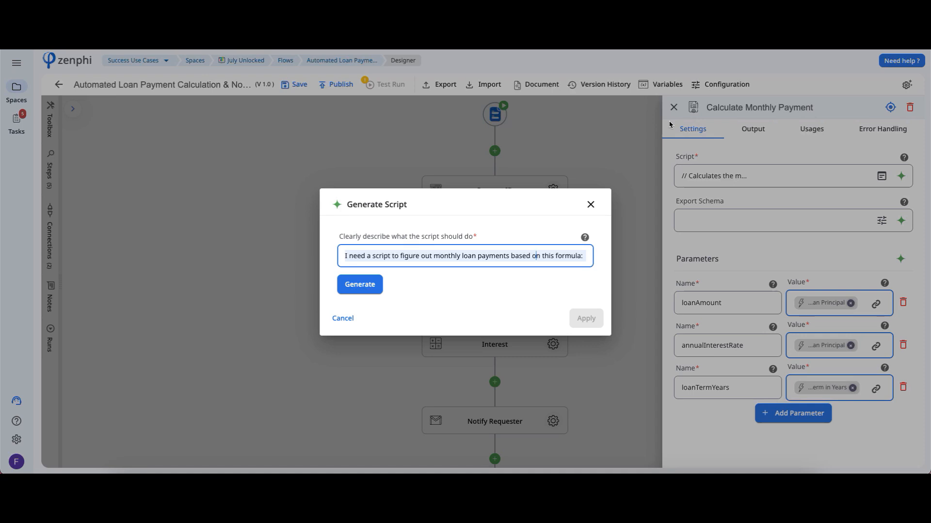
mouse_move(585, 238)
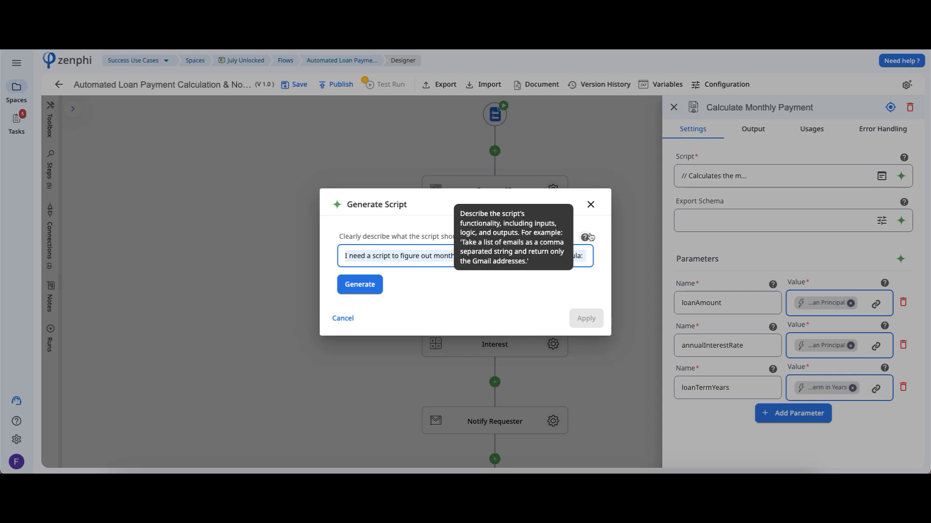
click(371, 285)
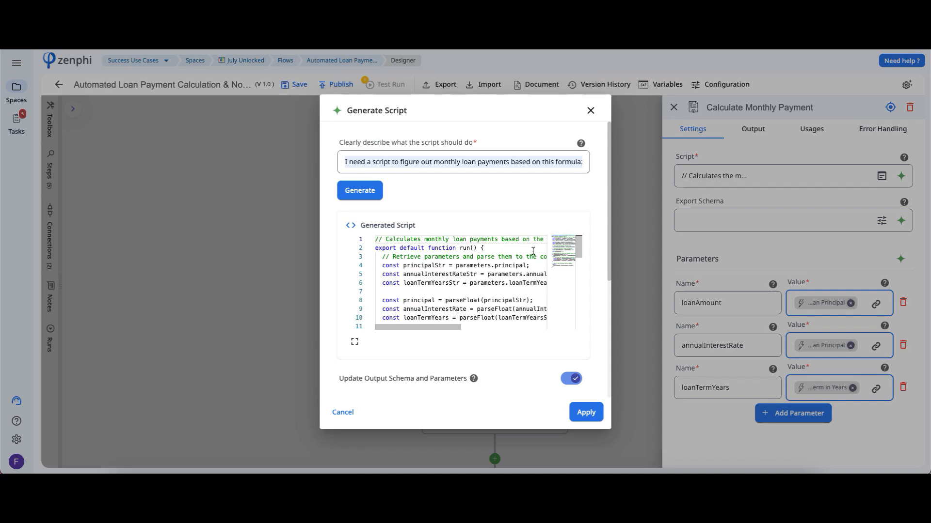
click(585, 412)
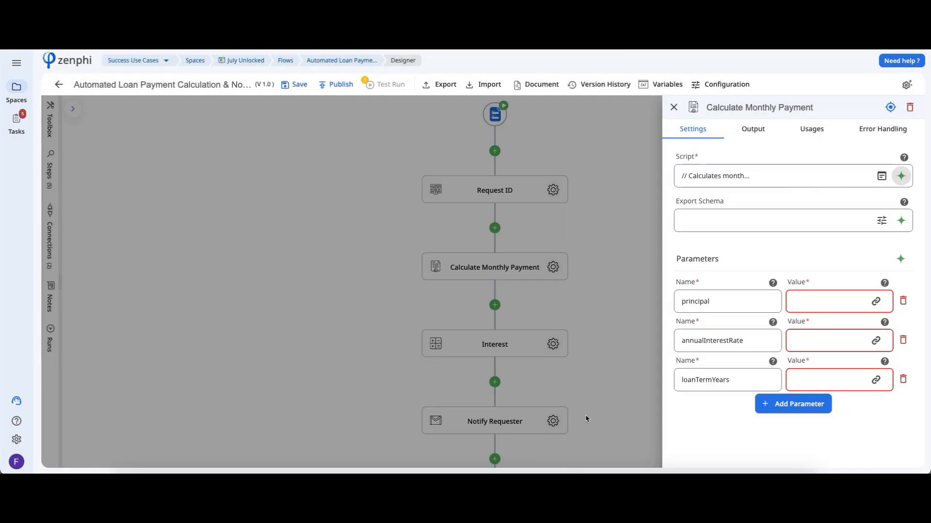
click(881, 221)
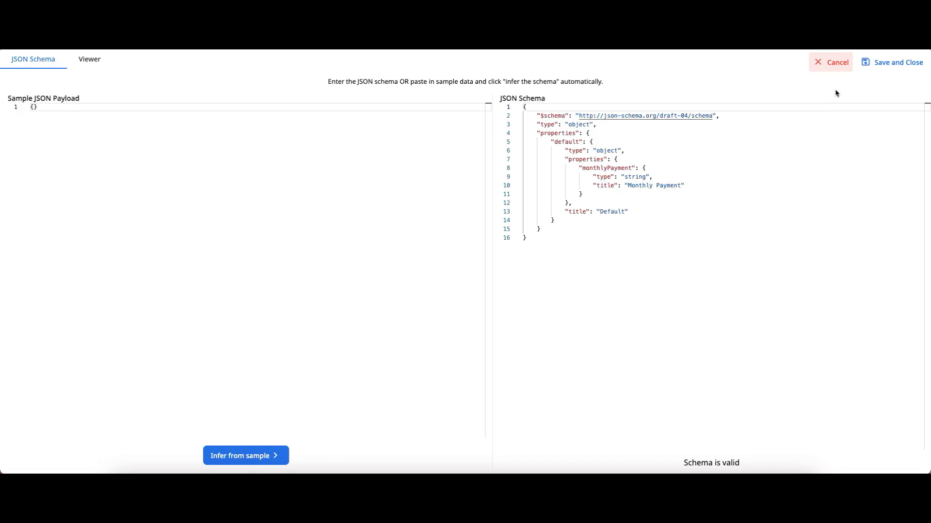
click(832, 67)
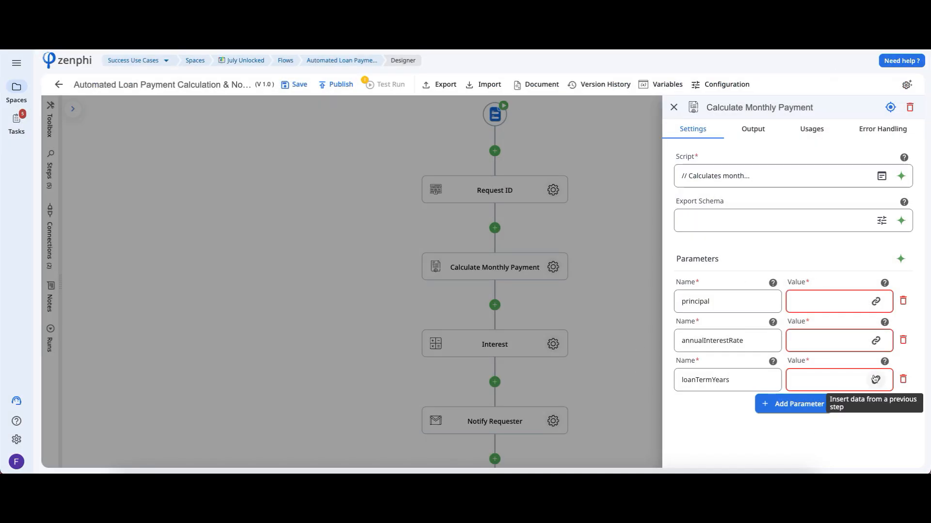
Step: Map the script's principal parameter to the Loan Principal token from the trigger's form data
mouse_move(884, 282)
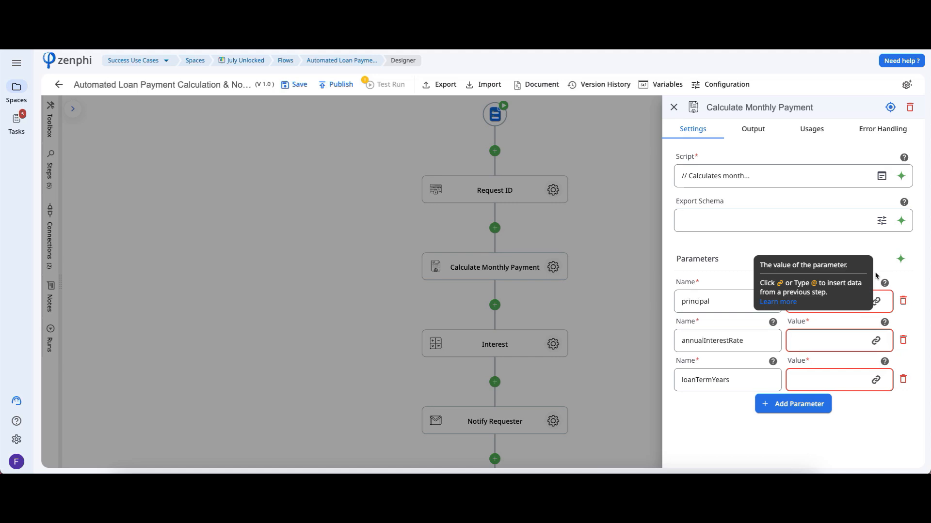
click(875, 301)
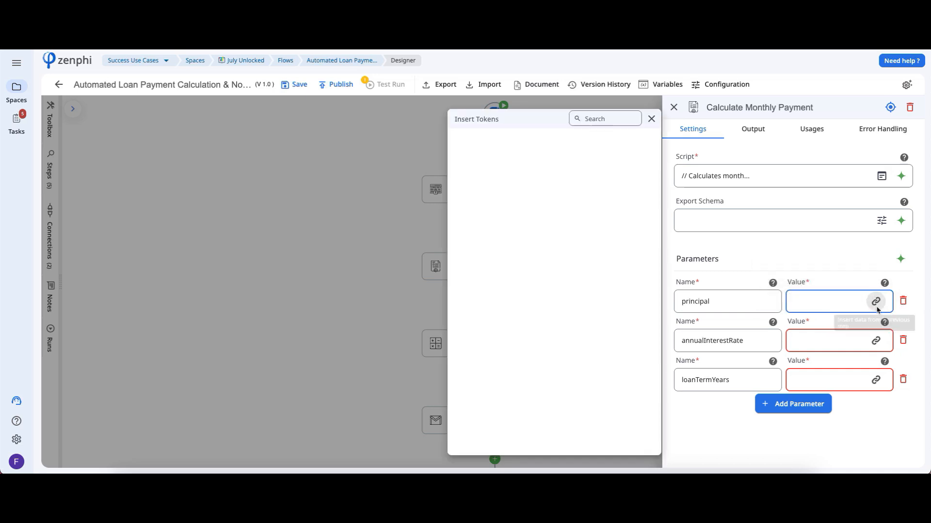
click(575, 184)
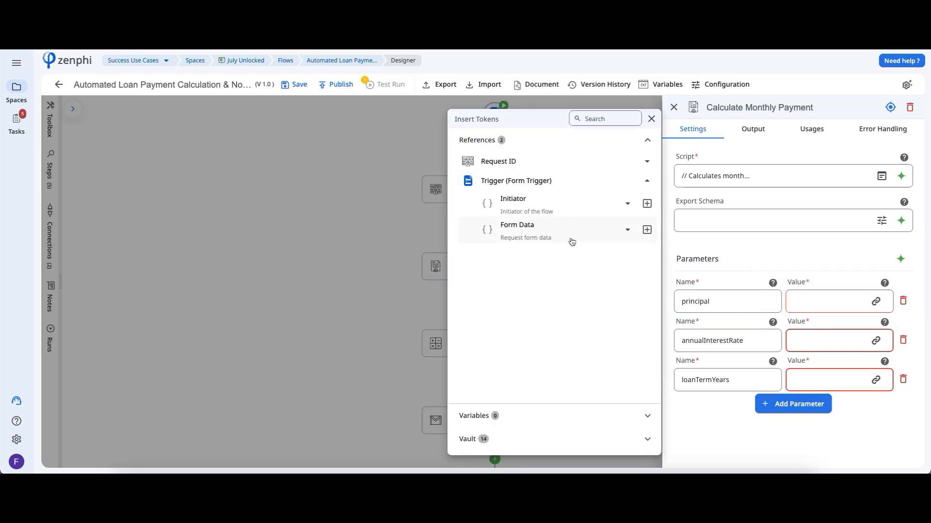
click(571, 241)
click(646, 291)
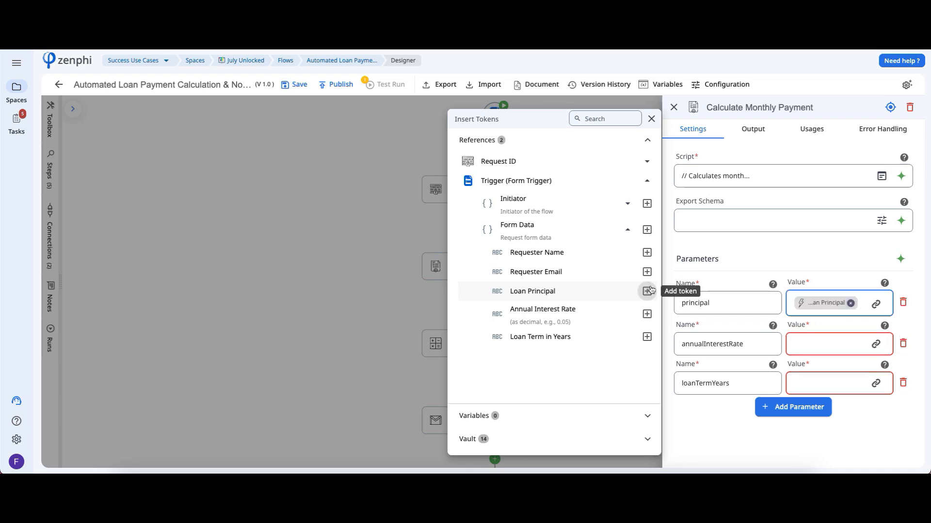
Step: Map the annualInterestRate parameter to the Annual Interest Rate token from the trigger's form data
click(872, 343)
click(872, 343)
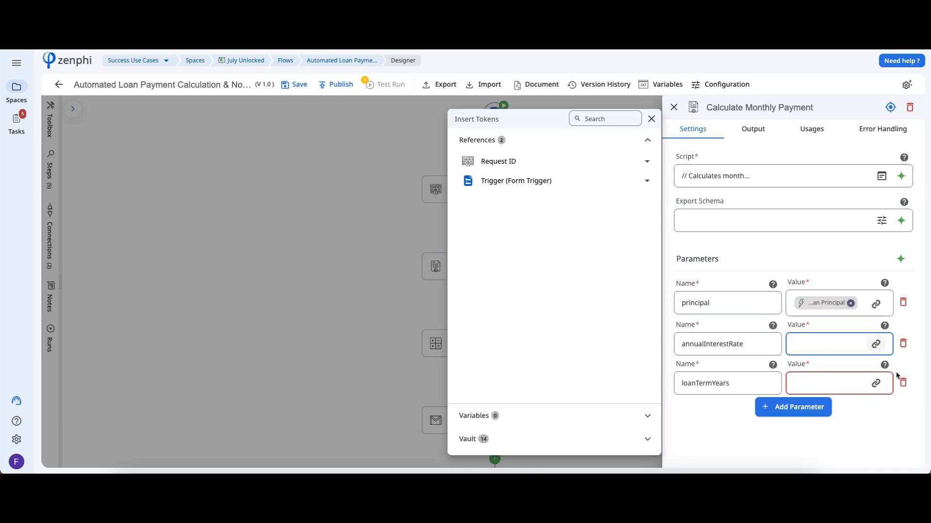
click(551, 185)
click(575, 226)
click(646, 314)
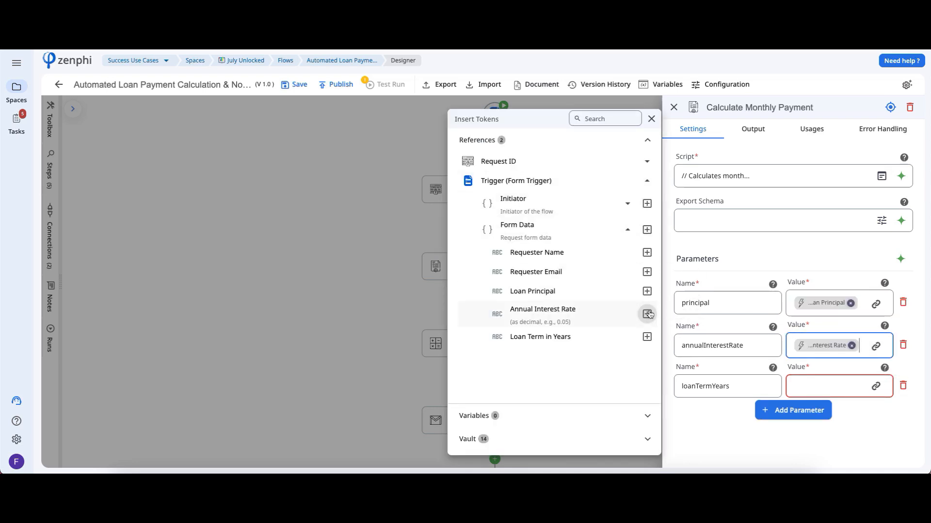
Step: Map the loanTermYears parameter to the Loan Term in Years token from the trigger's form data
click(875, 386)
click(875, 386)
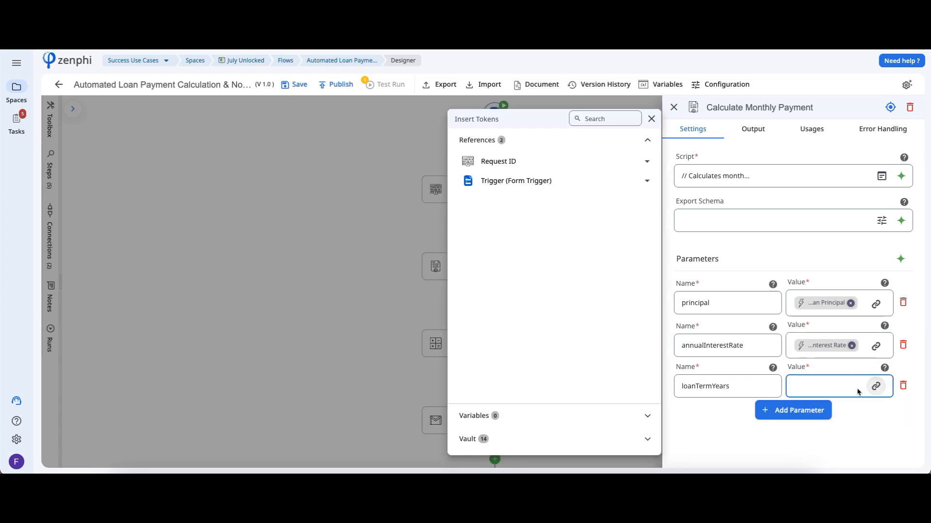
click(588, 181)
click(600, 244)
click(646, 337)
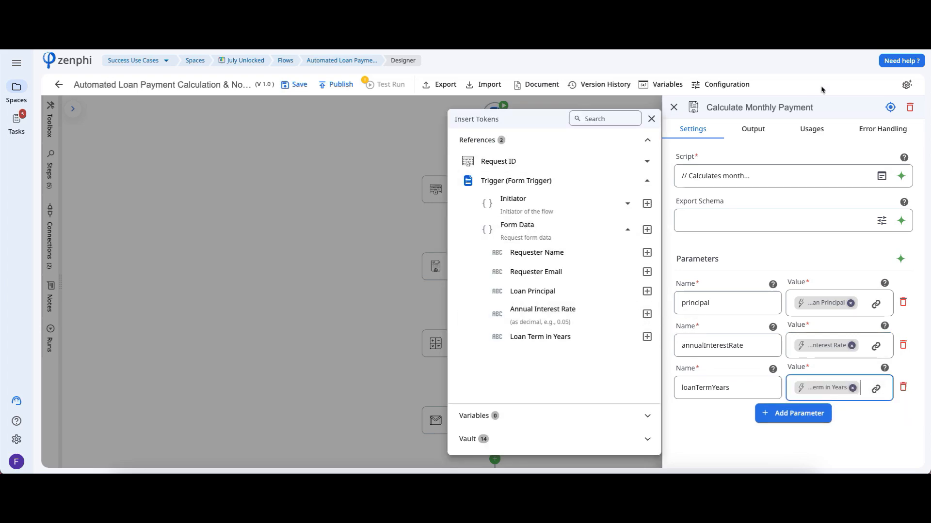
Step: Inspect the output of the Calculate Monthly Payment step and close its configuration
click(753, 129)
click(757, 186)
click(515, 310)
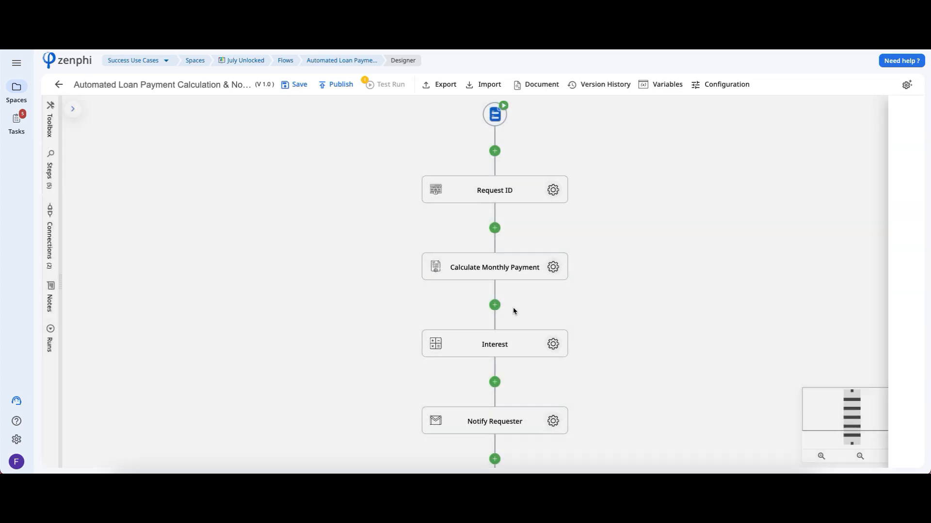
Step: Review the math operation configured in the Interest step
drag(609, 365, 617, 292)
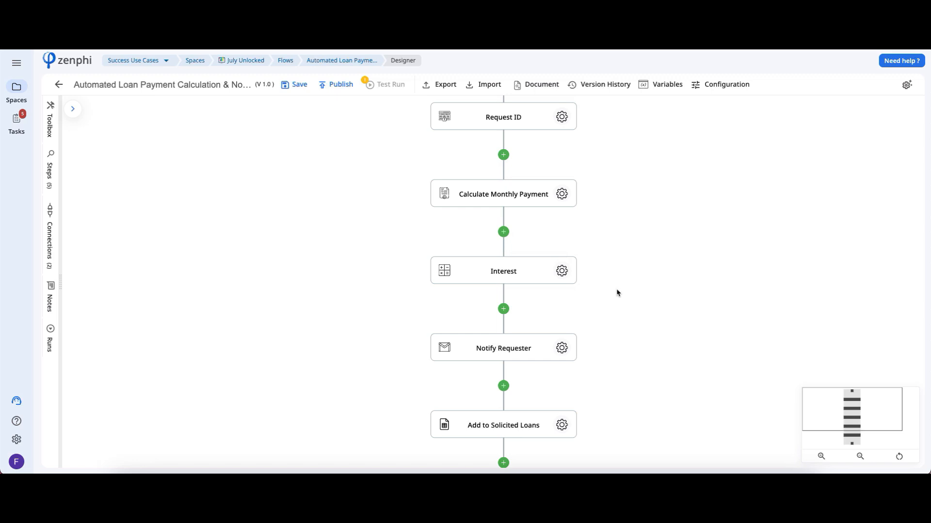
click(562, 271)
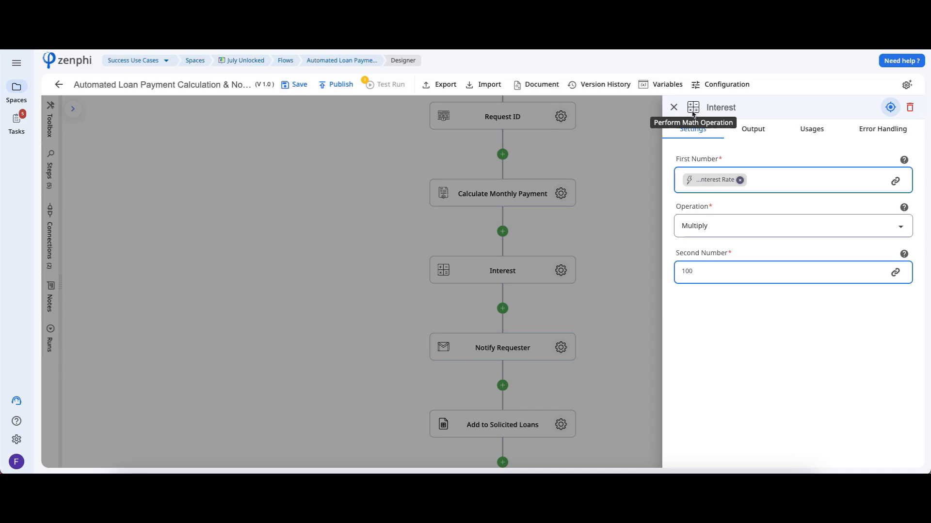
click(586, 297)
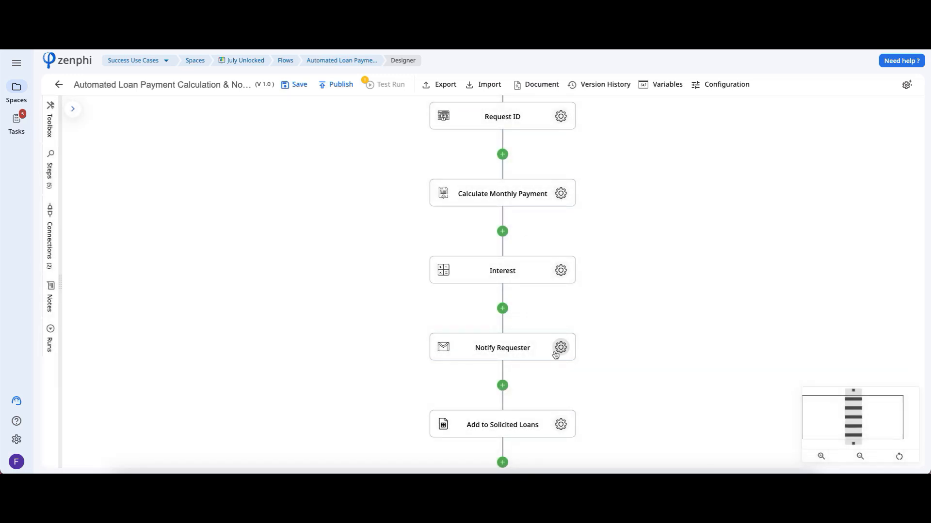
Step: Review the Notify Requester email's recipient, subject and body, including the monthly payment token in the text
click(556, 354)
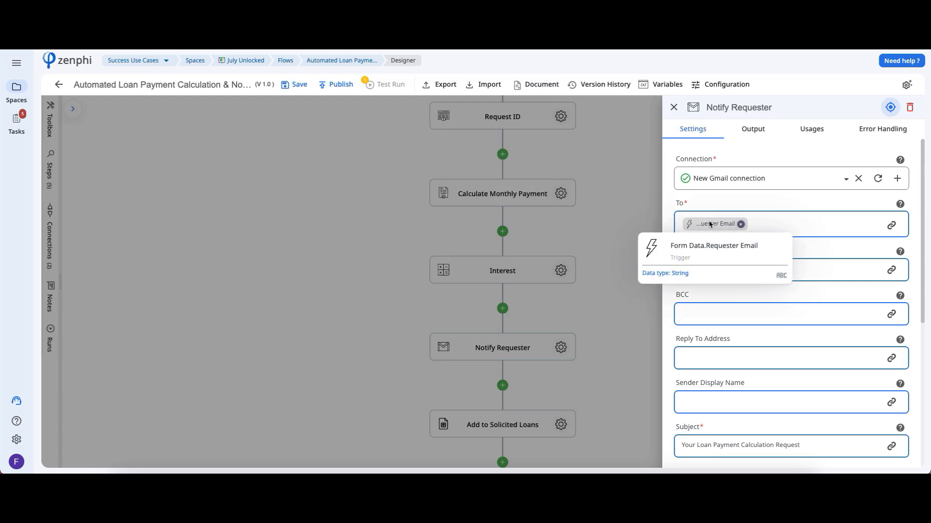
drag(925, 209, 883, 342)
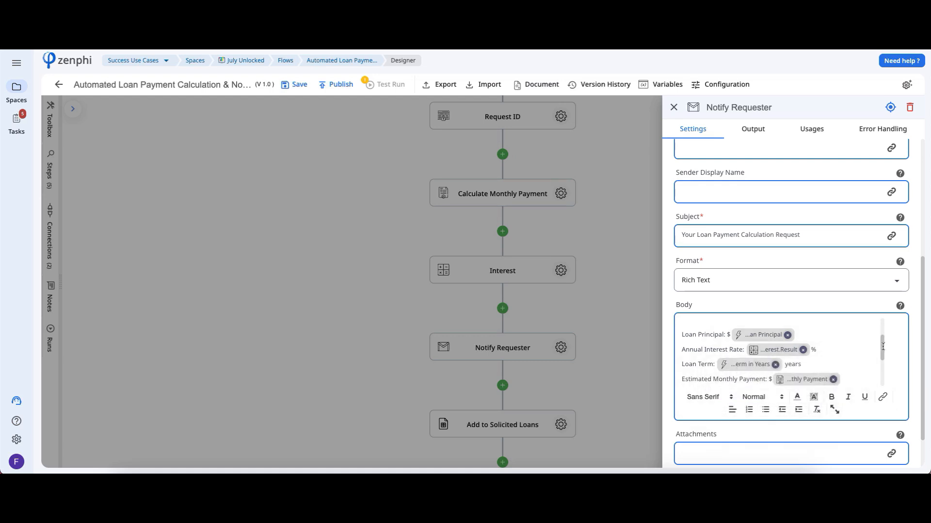
drag(882, 347, 882, 364)
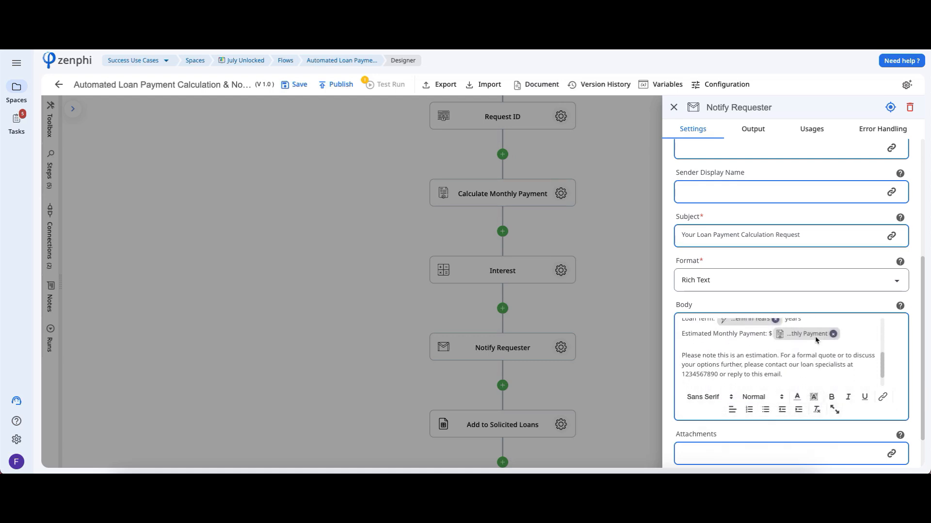
mouse_move(816, 335)
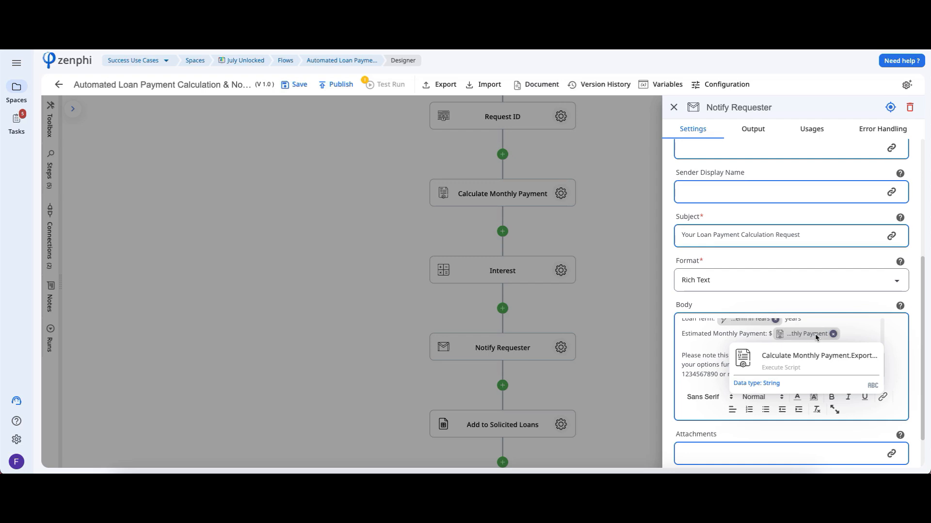
Step: Browse the Calculate Monthly Payment outputs among the tokens available for the notification email's body
click(882, 397)
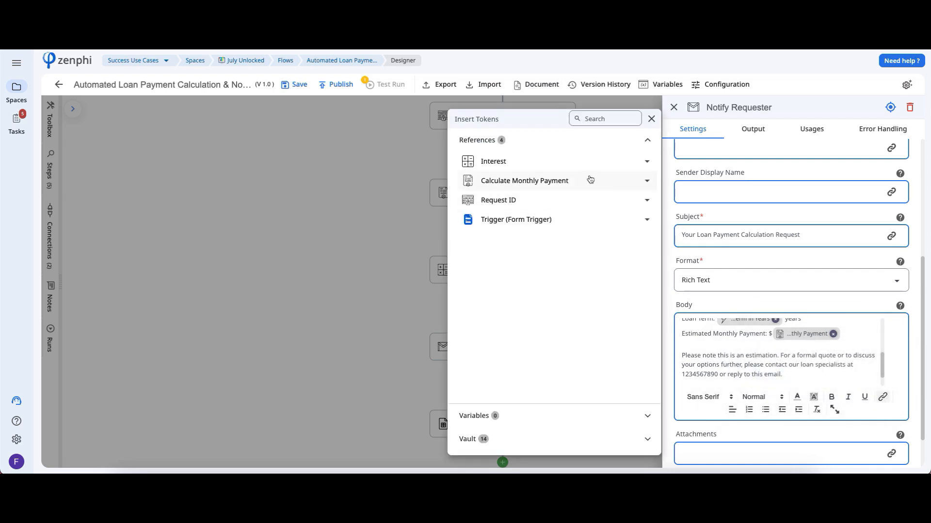
click(590, 180)
click(579, 209)
click(579, 232)
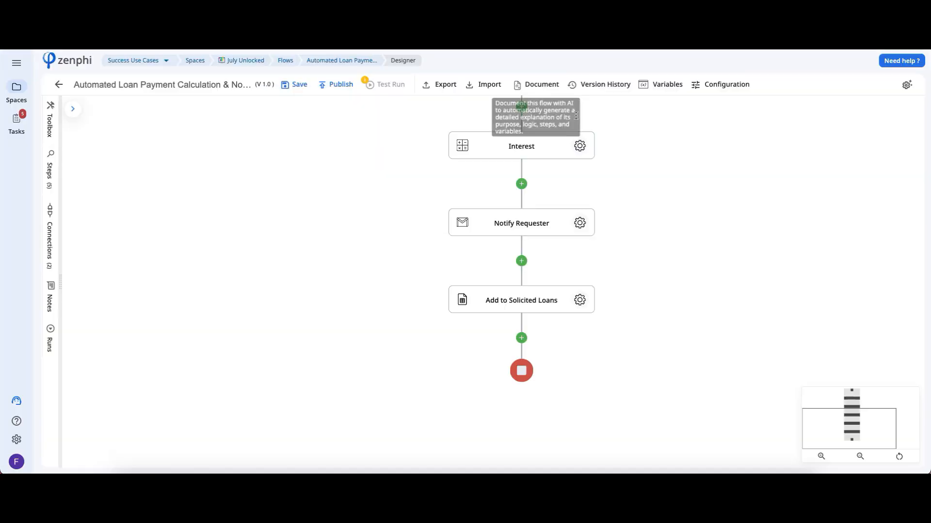
Step: Review the Add to Solicited Loans step's connection, spreadsheet file, sheet name and column mappings
click(579, 302)
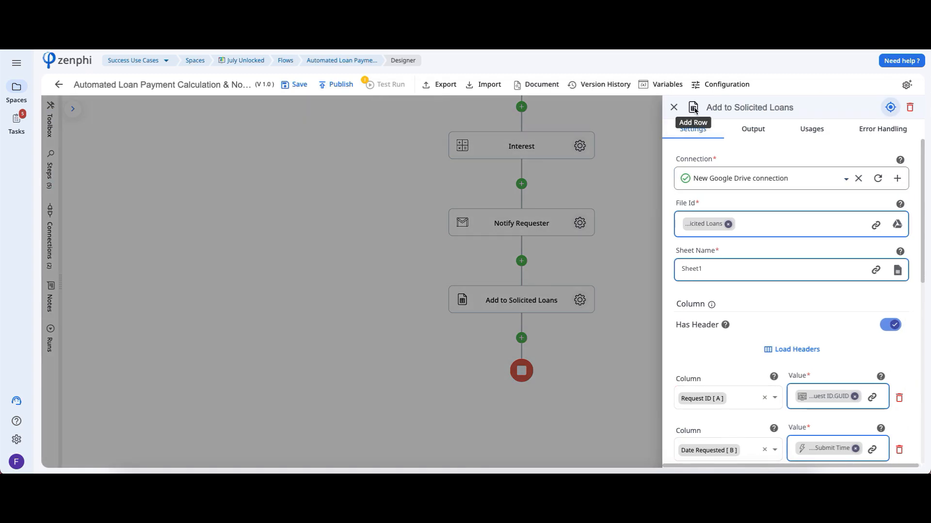
mouse_move(897, 190)
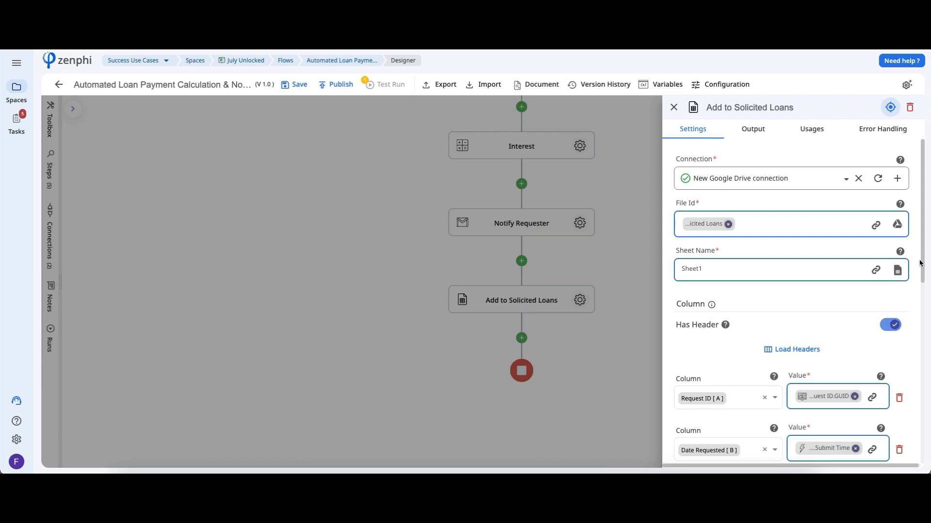
drag(924, 265, 922, 446)
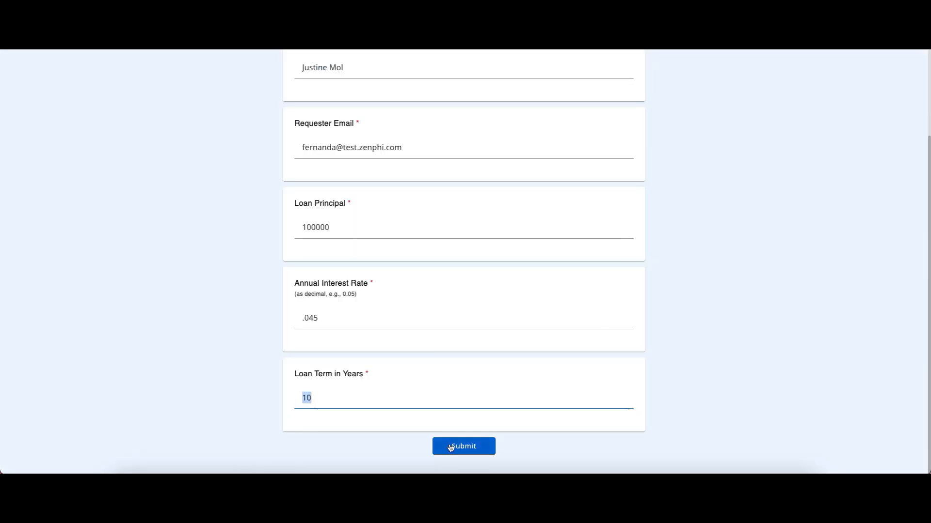
Step: Submit the completed loan monthly payment request form to run the flow
click(462, 449)
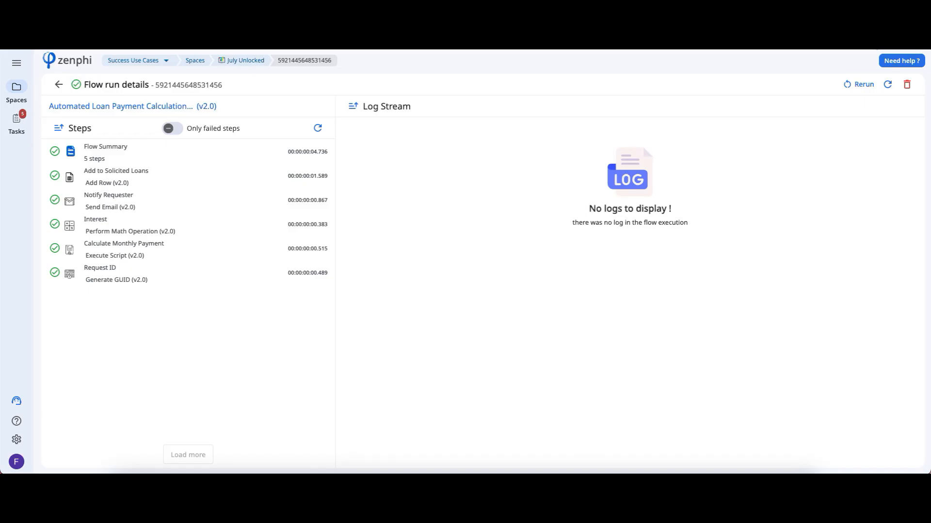